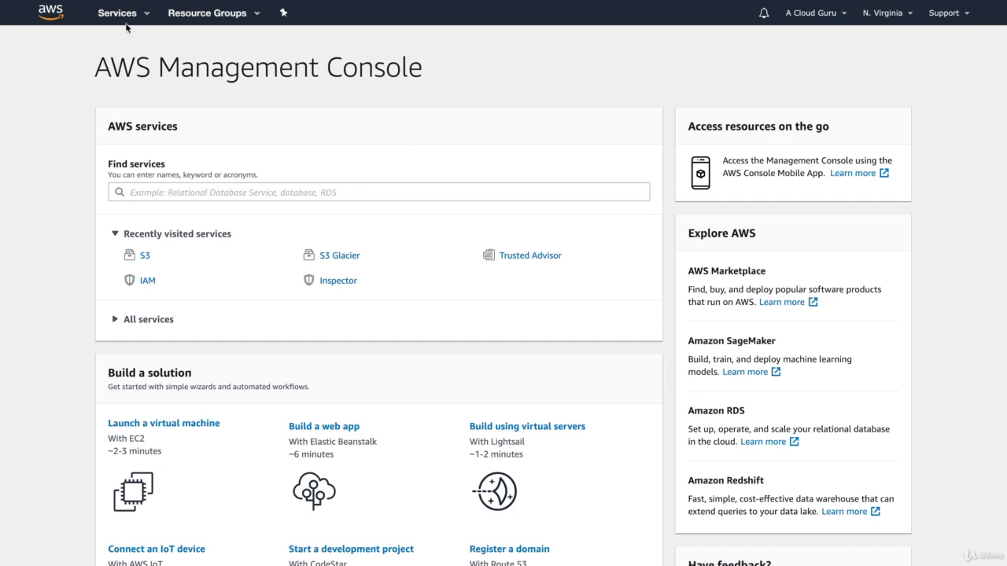
Open the S3 service and view the objects in the acloudguru-2019 bucket.
click(125, 14)
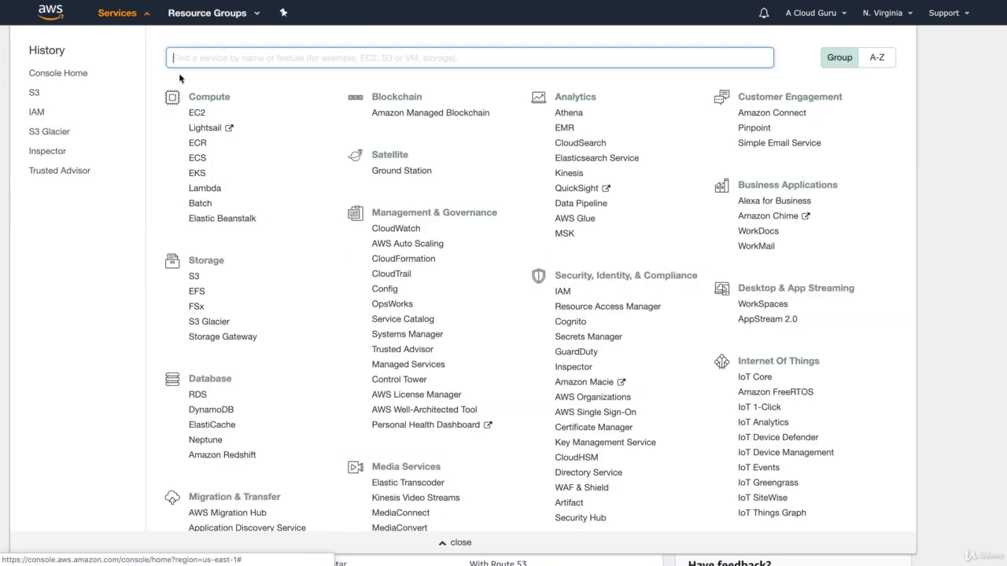
scroll(195, 279, up, 5)
click(195, 279)
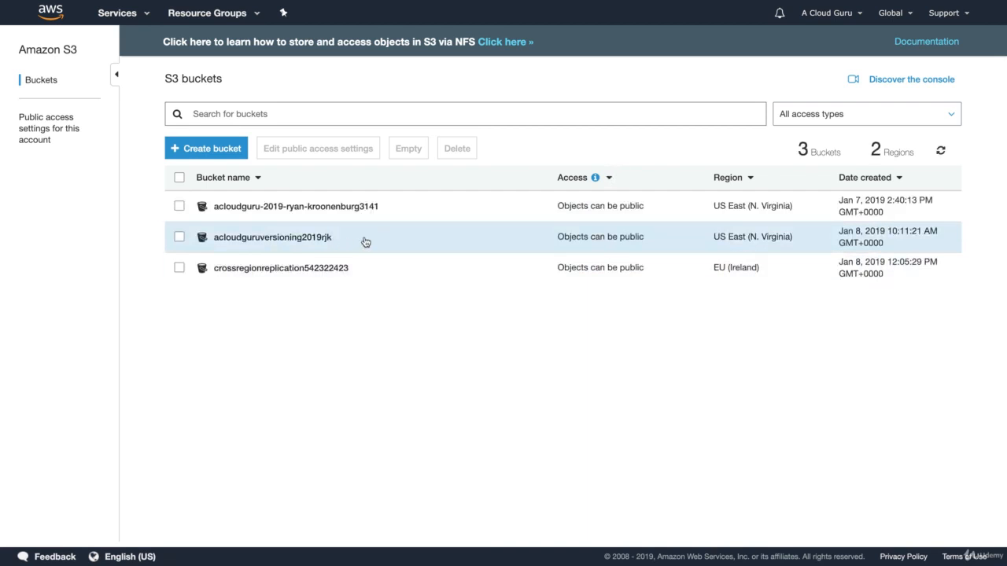
click(300, 207)
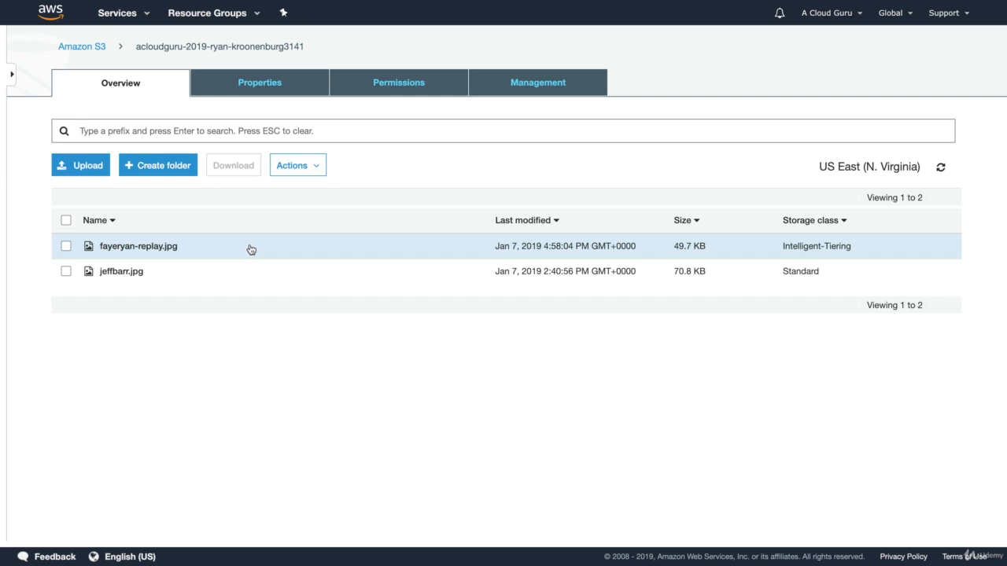
Go to the CloudFront service under Networking & Content Delivery.
click(133, 13)
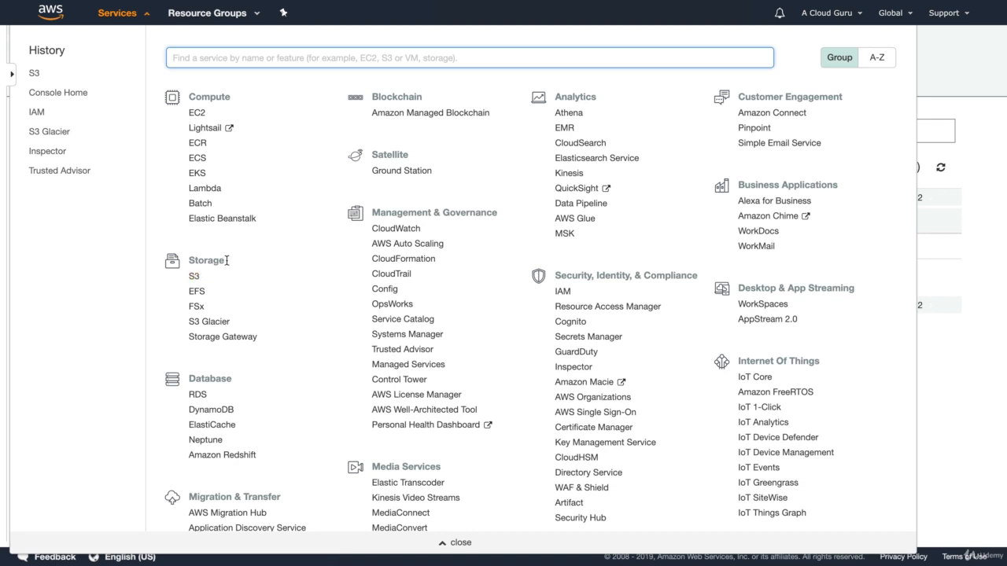
scroll(241, 263, down, 3)
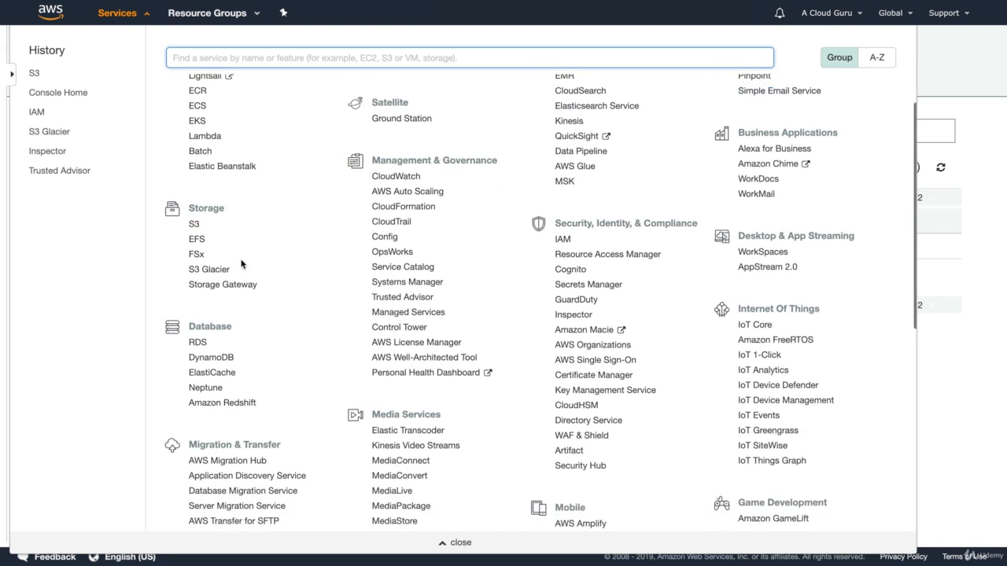
scroll(242, 263, down, 2)
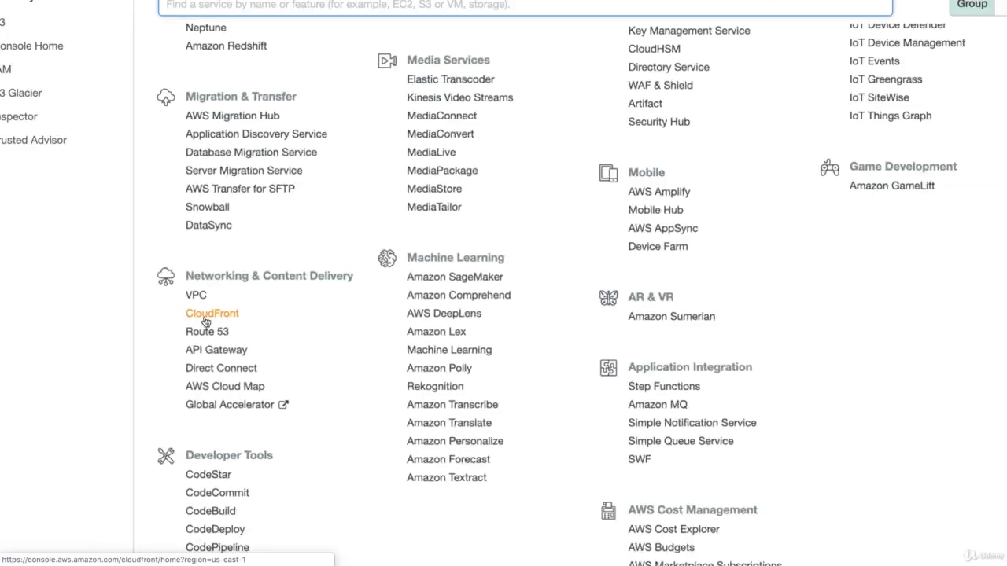
click(203, 321)
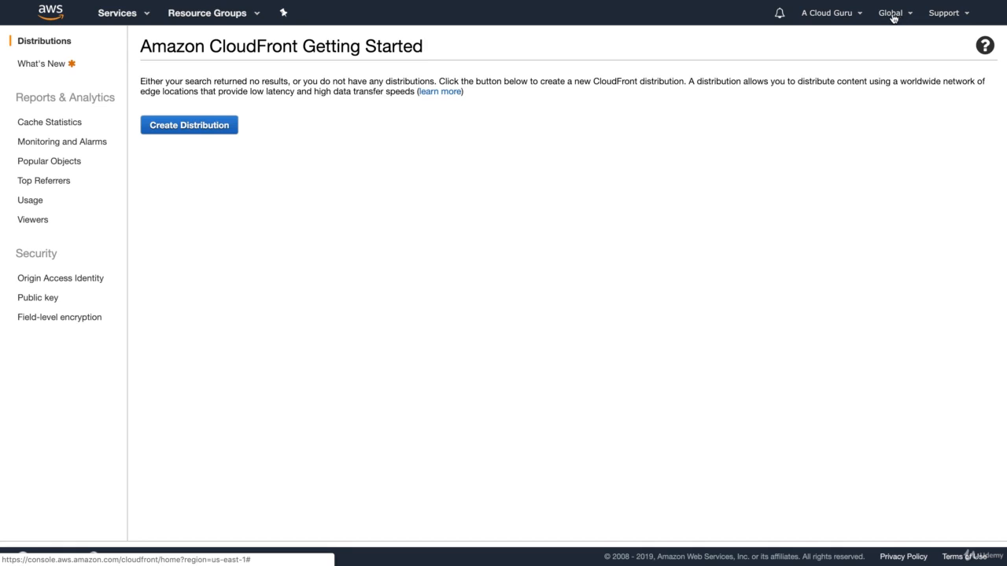
Start a new Web distribution and choose the acloudguru-2019 S3 bucket as its origin domain name.
click(184, 130)
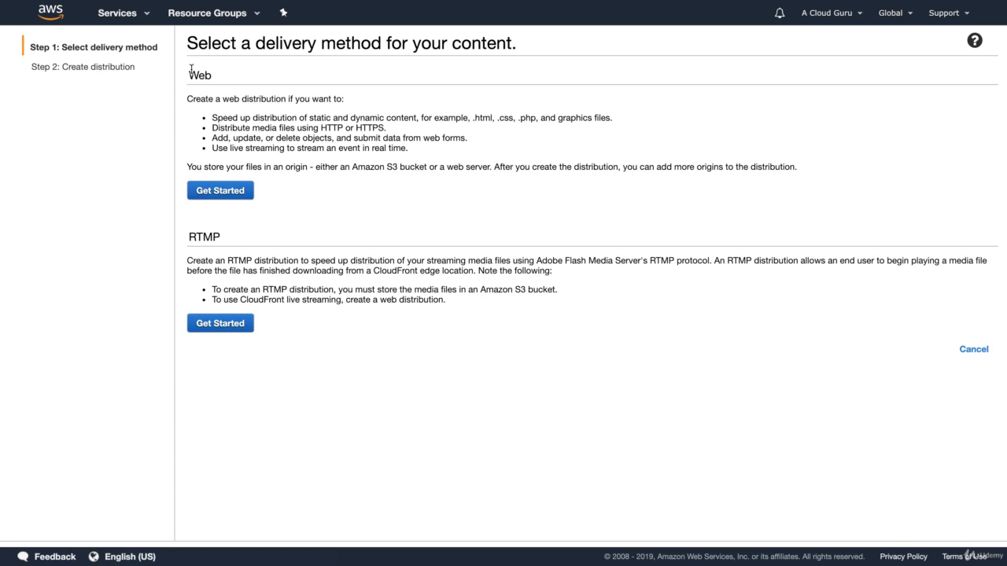
click(234, 190)
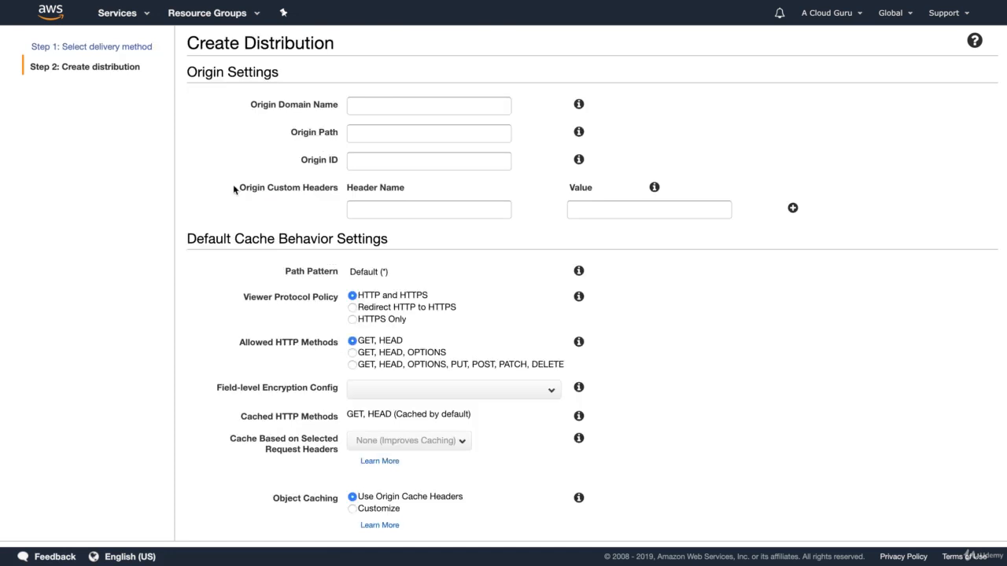
click(367, 103)
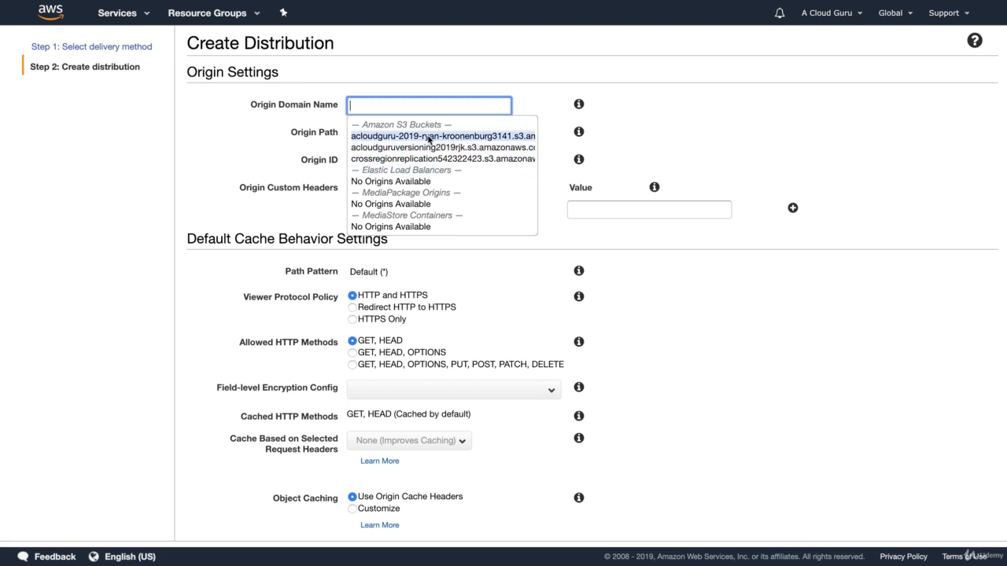
click(429, 137)
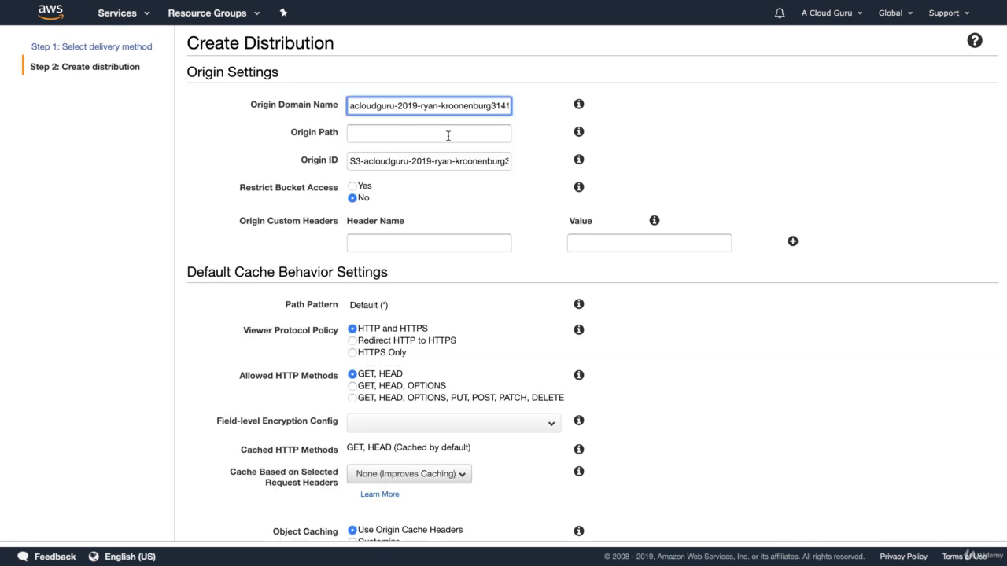
Read the help notes for the Origin Path and Restrict Bucket Access settings.
click(578, 133)
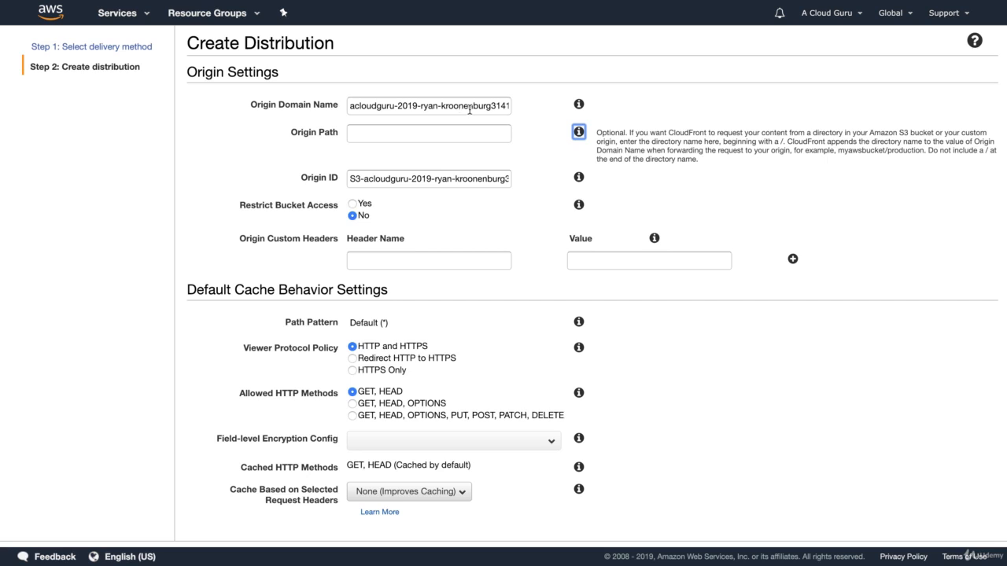
click(580, 132)
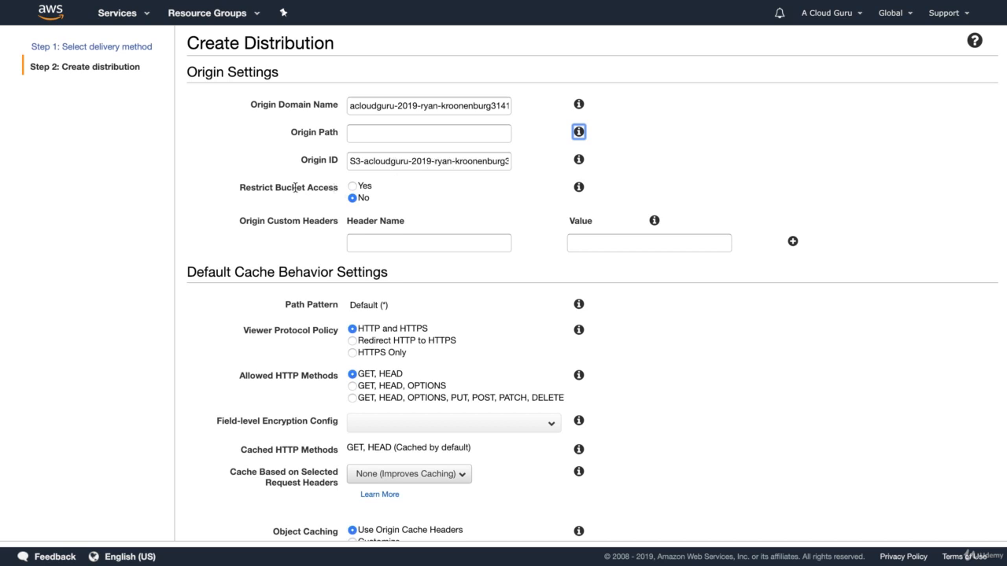
click(579, 187)
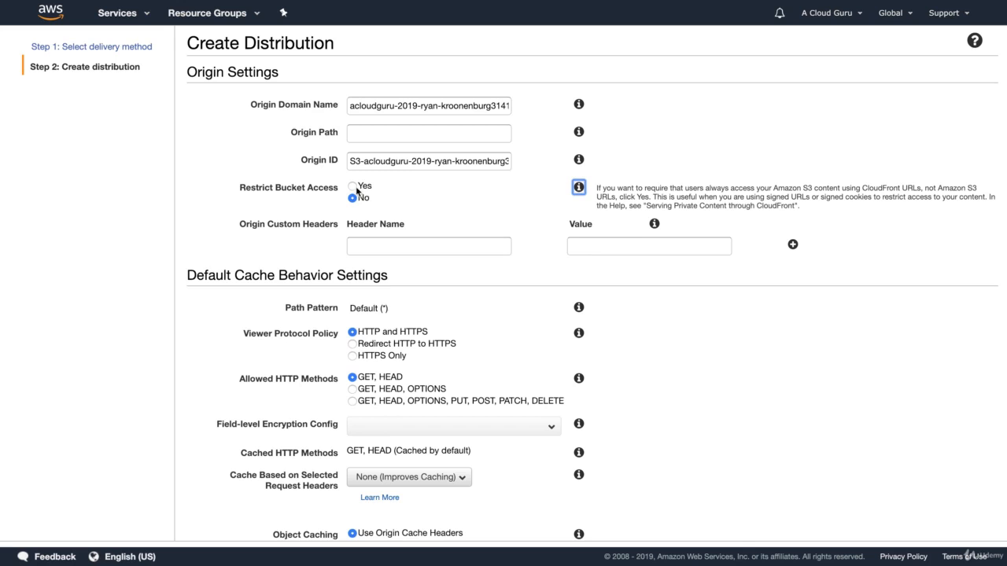
click(584, 187)
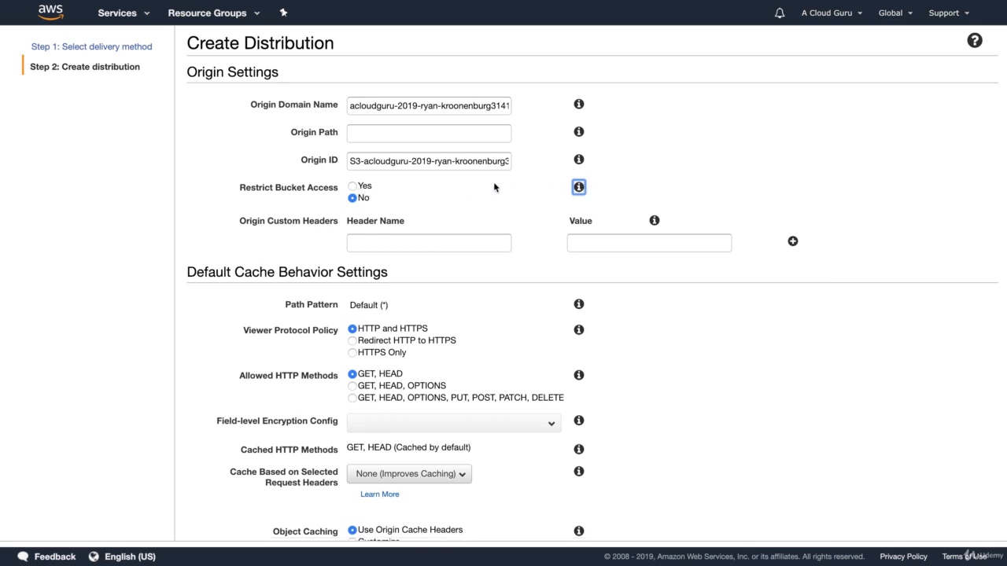
Review the cache behavior and distribution settings, keep their defaults, and create the distribution.
scroll(494, 187, down, 3)
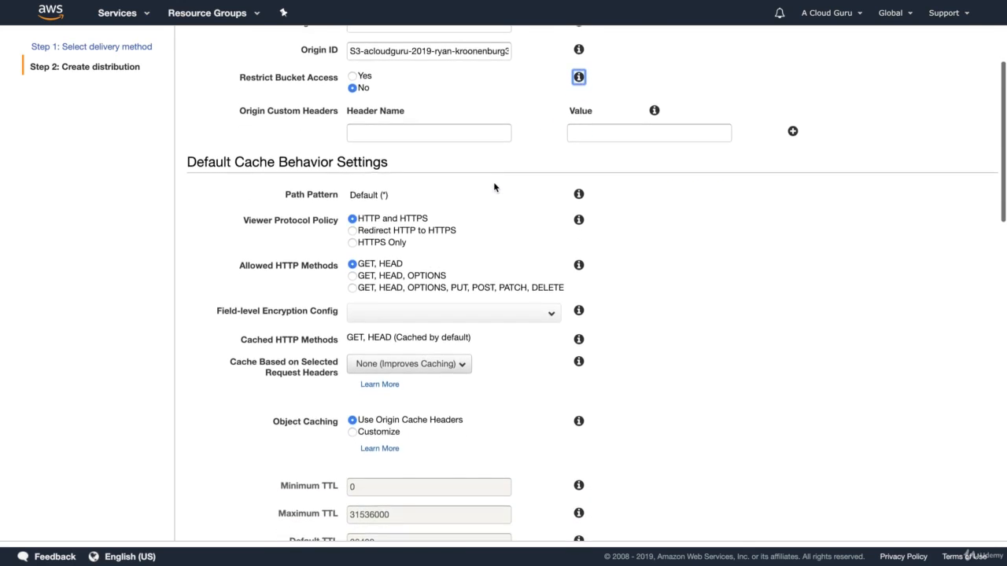
scroll(494, 187, down, 5)
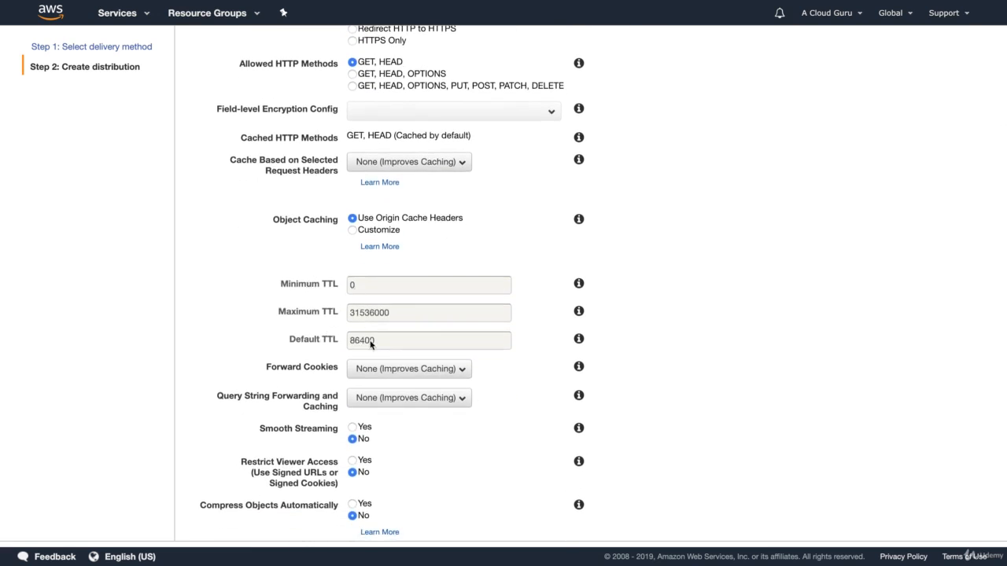
scroll(511, 297, down, 4)
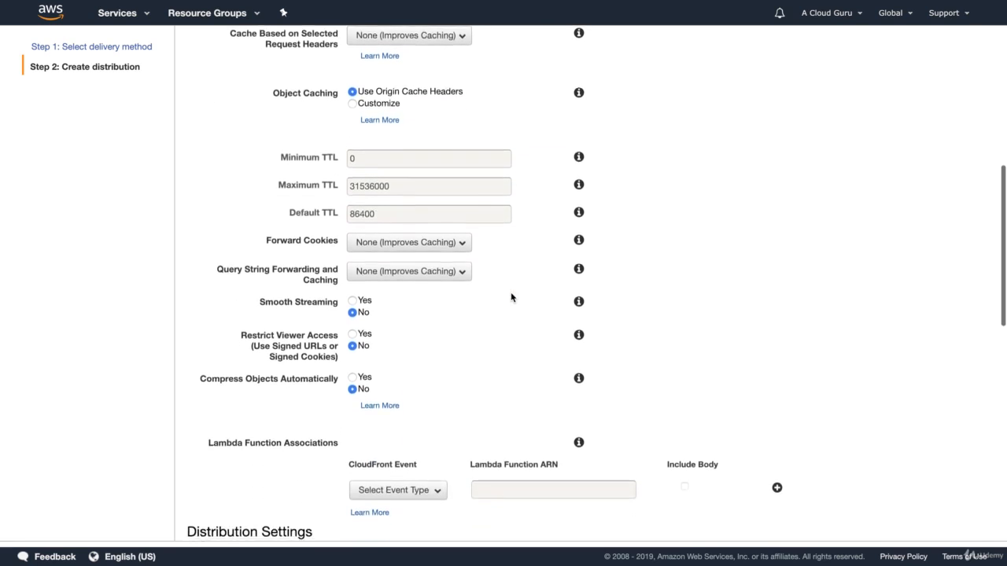
scroll(510, 297, down, 2)
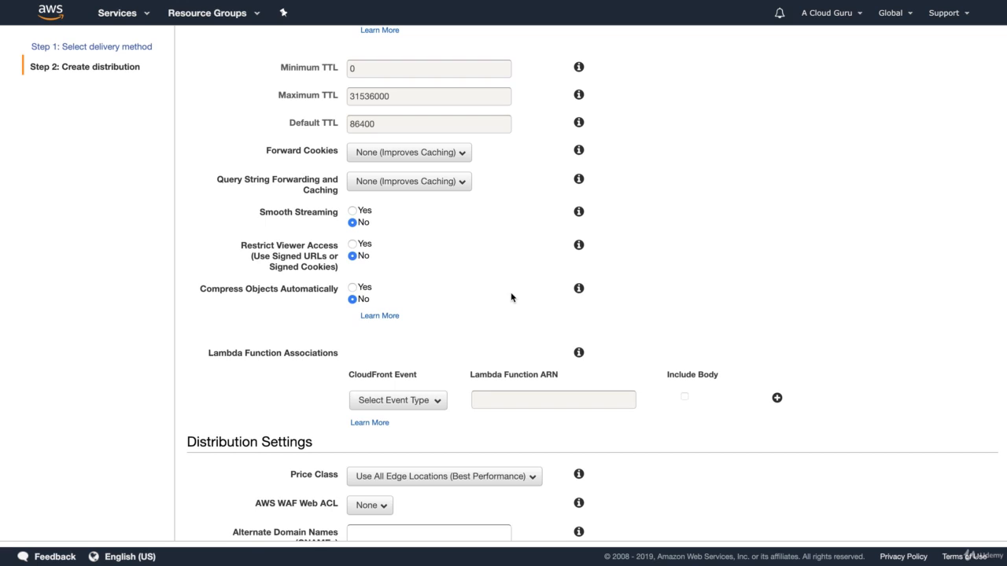
scroll(511, 298, down, 1)
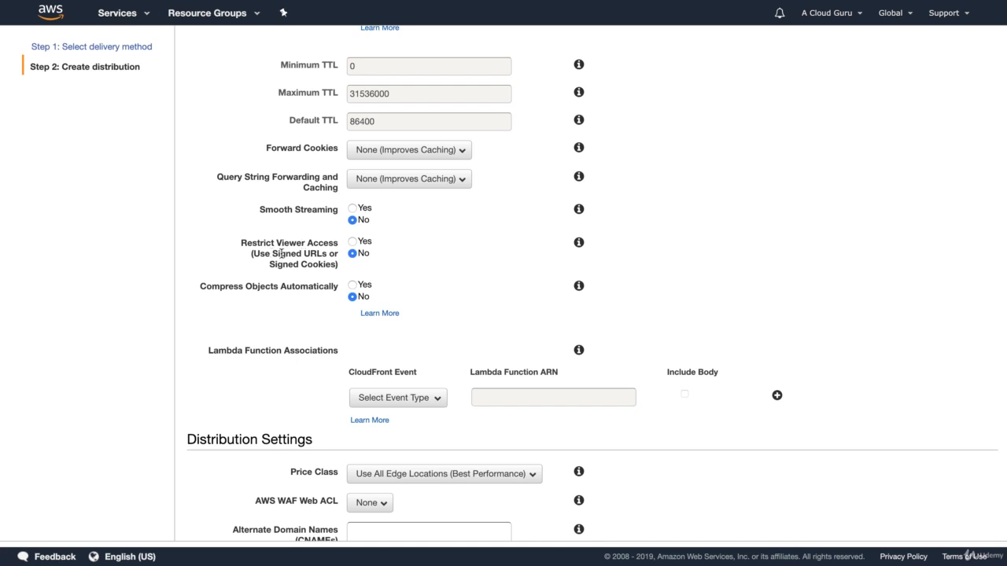
scroll(496, 242, down, 3)
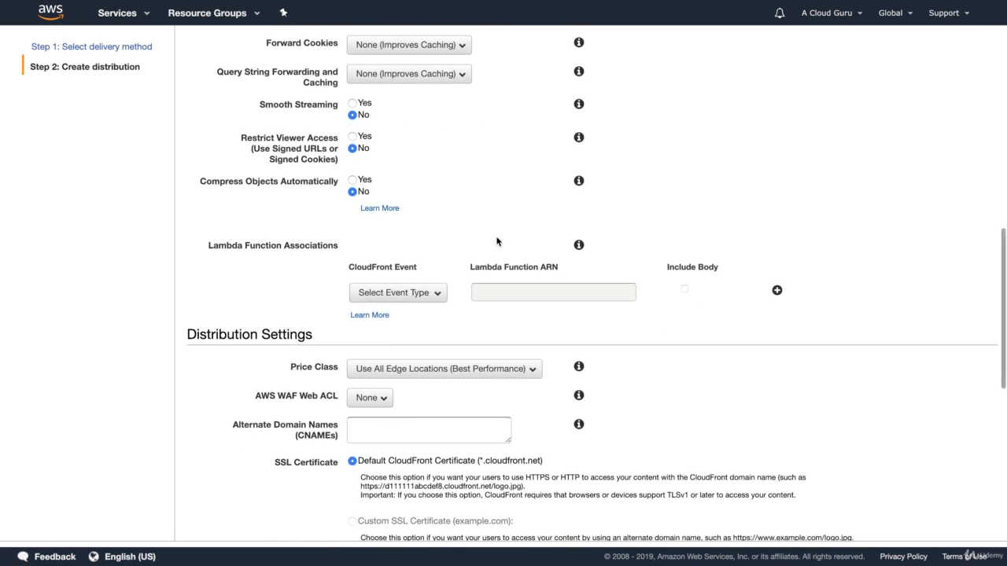
scroll(497, 242, down, 2)
scroll(496, 241, down, 4)
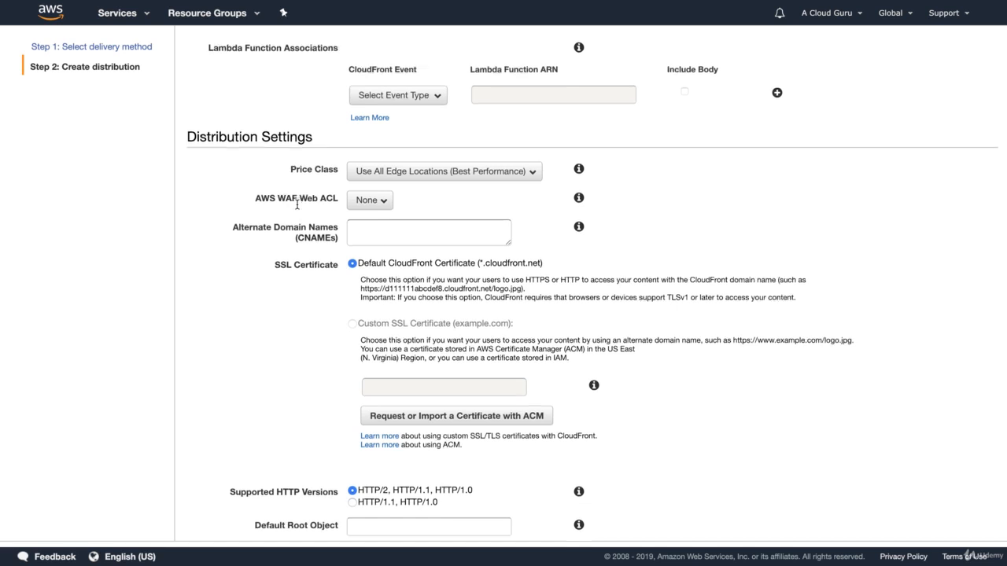
scroll(295, 206, down, 1)
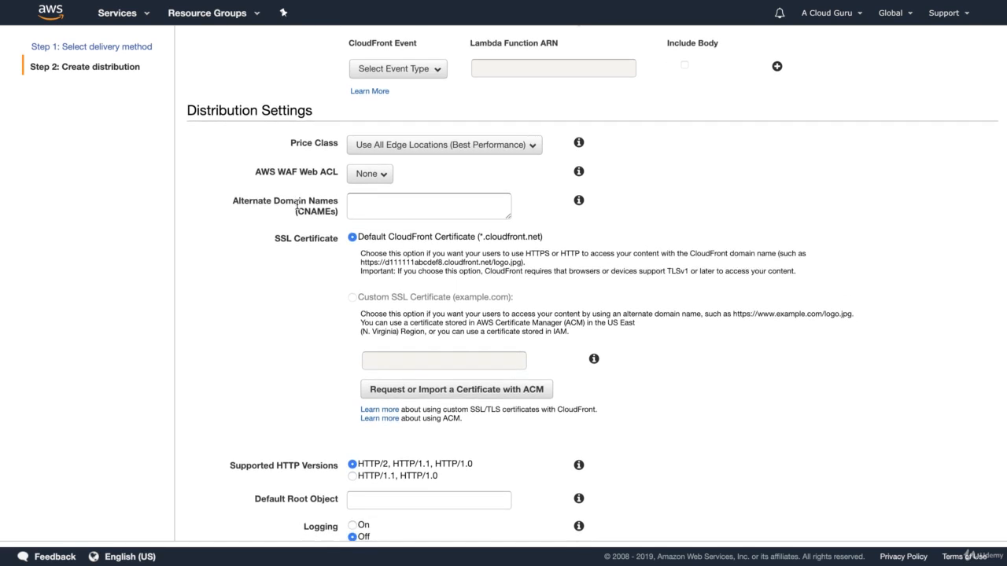
scroll(297, 206, down, 1)
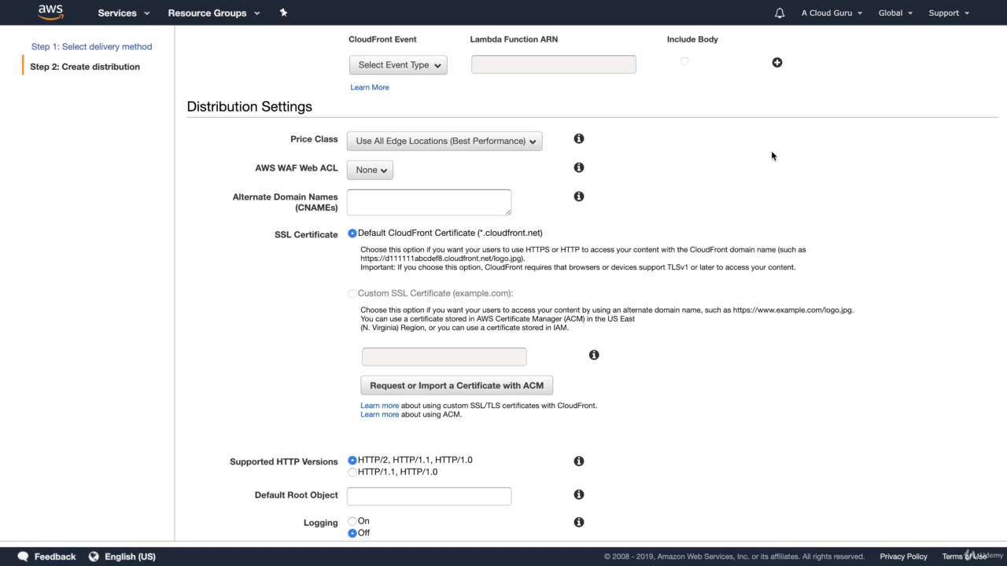
scroll(770, 154, up, 1)
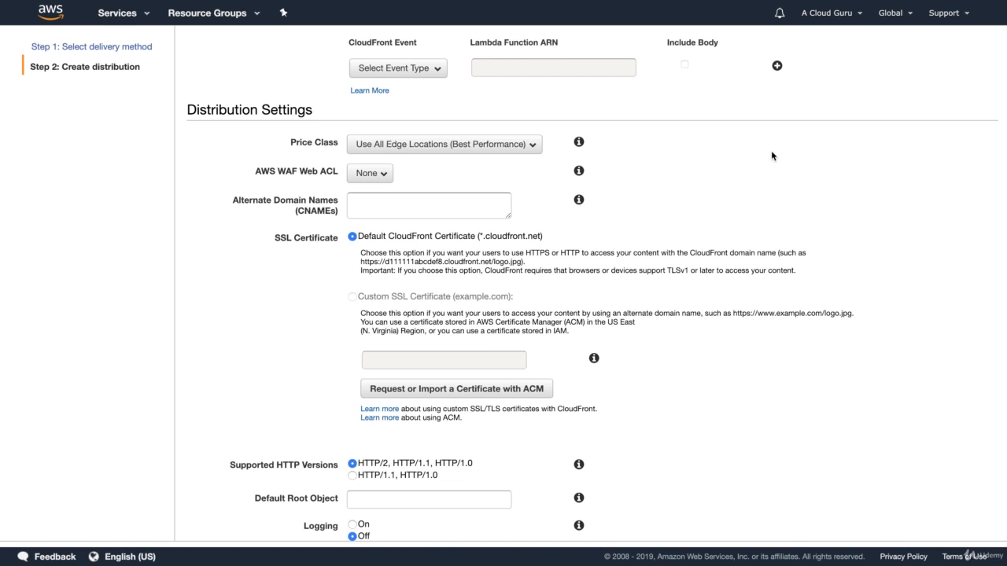
scroll(747, 173, down, 2)
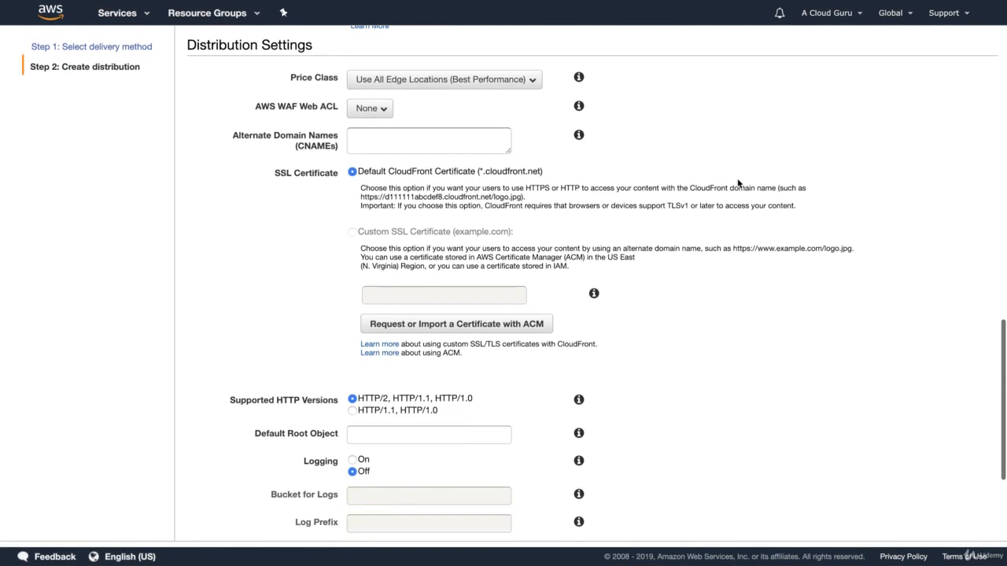
scroll(737, 182, down, 5)
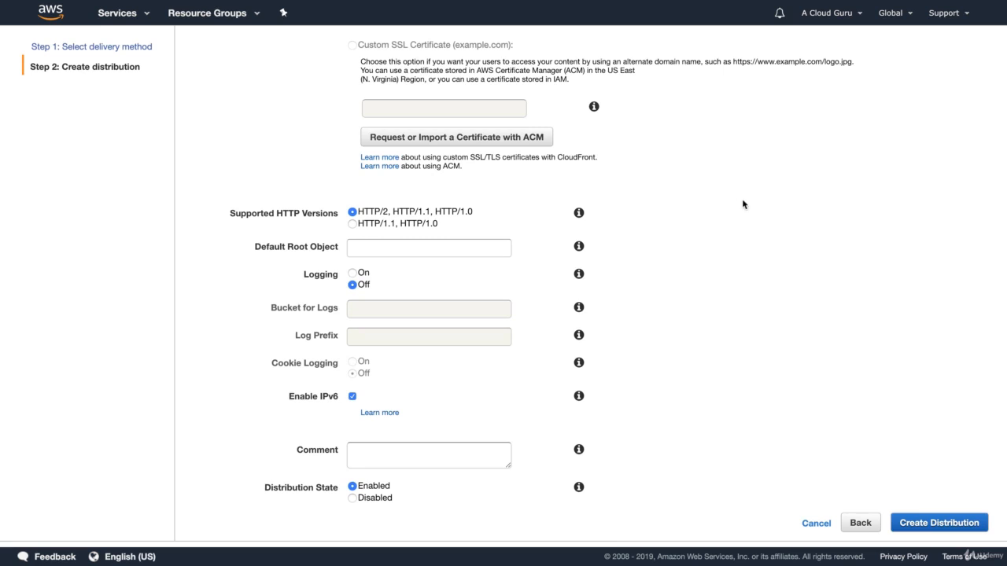
click(925, 527)
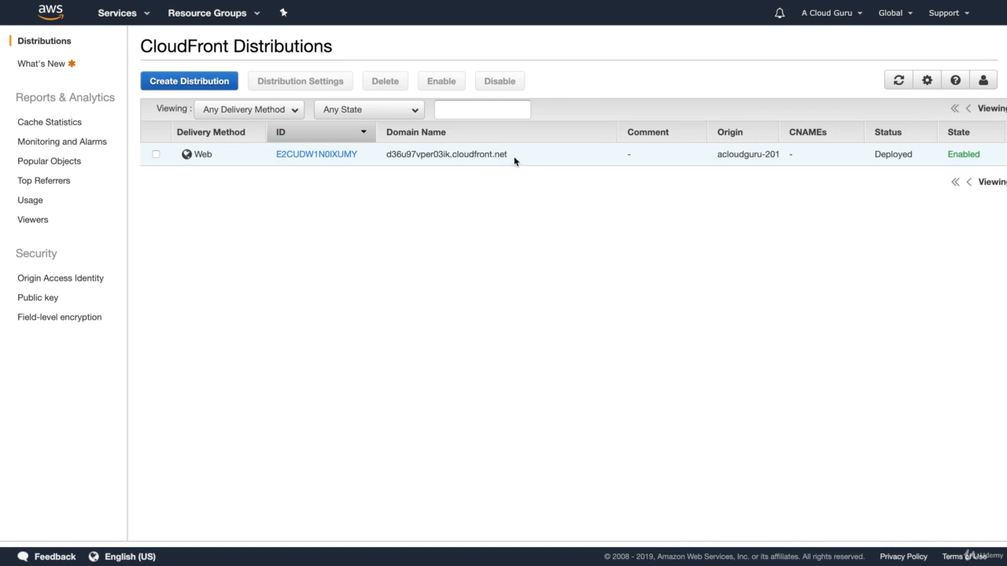
Copy the domain name of the deployed web distribution.
drag(508, 160, 370, 160)
click(413, 156)
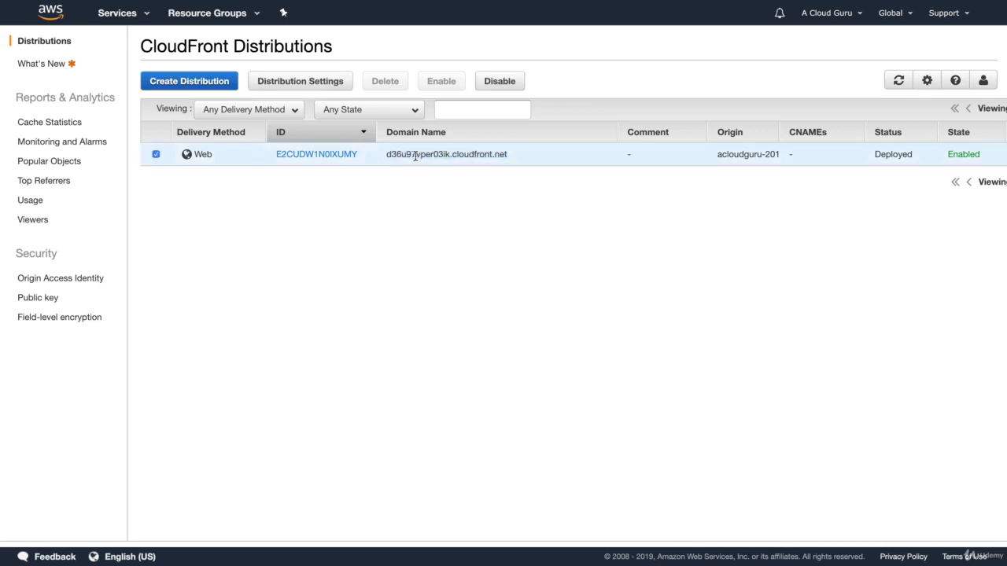
right_click(482, 158)
click(516, 179)
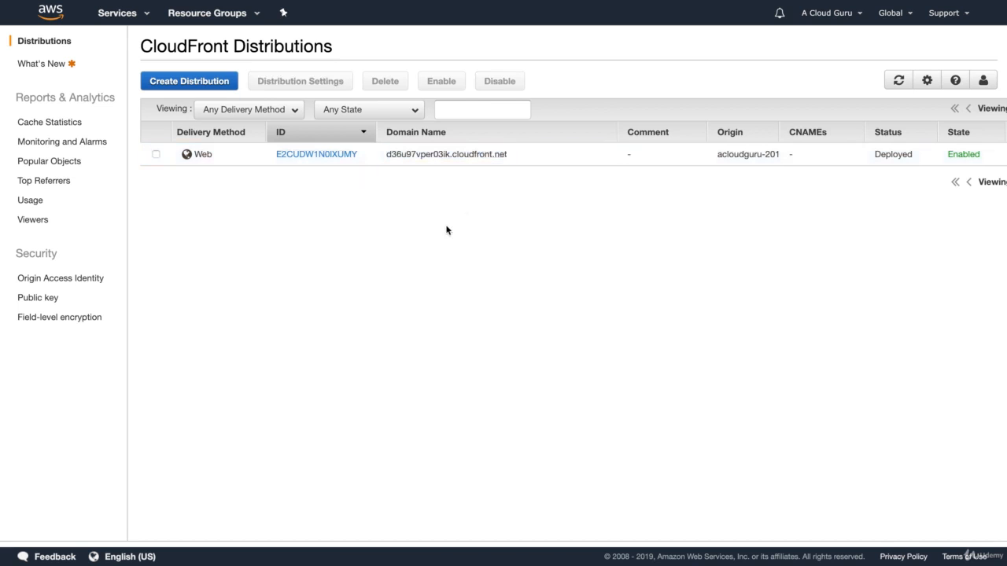
Return to S3 and open the acloudguru-2019 bucket to look up its object file names.
click(124, 22)
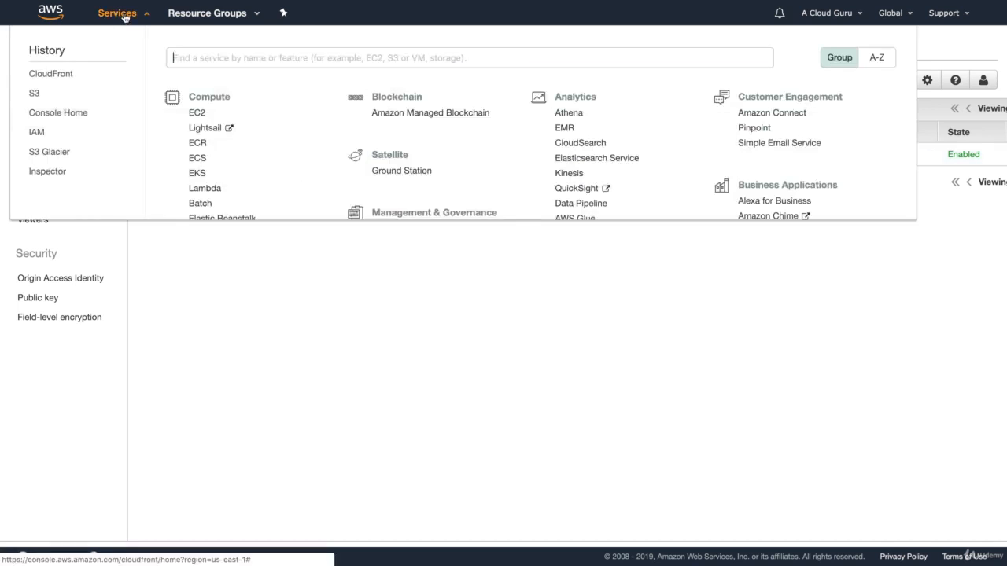
click(194, 277)
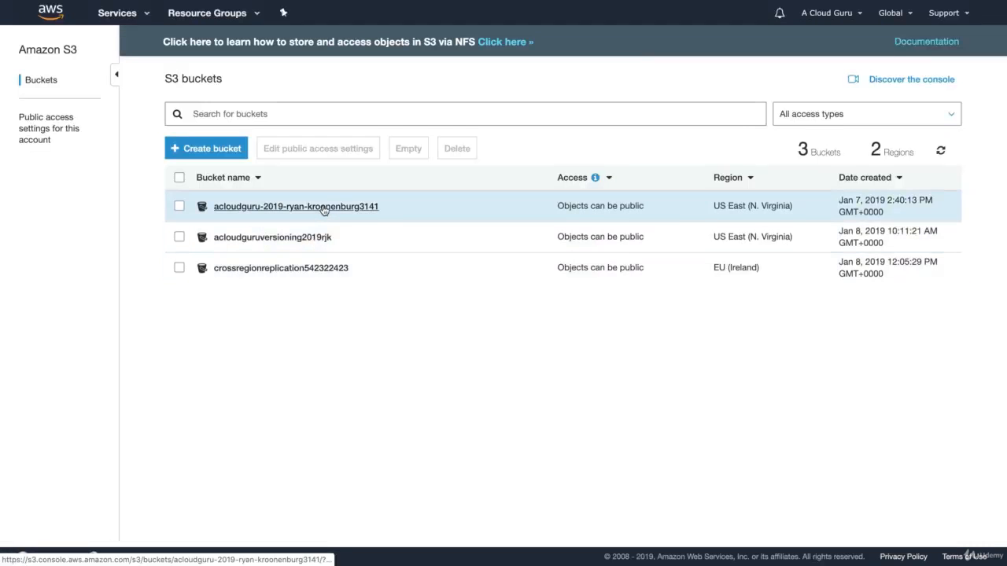
click(323, 207)
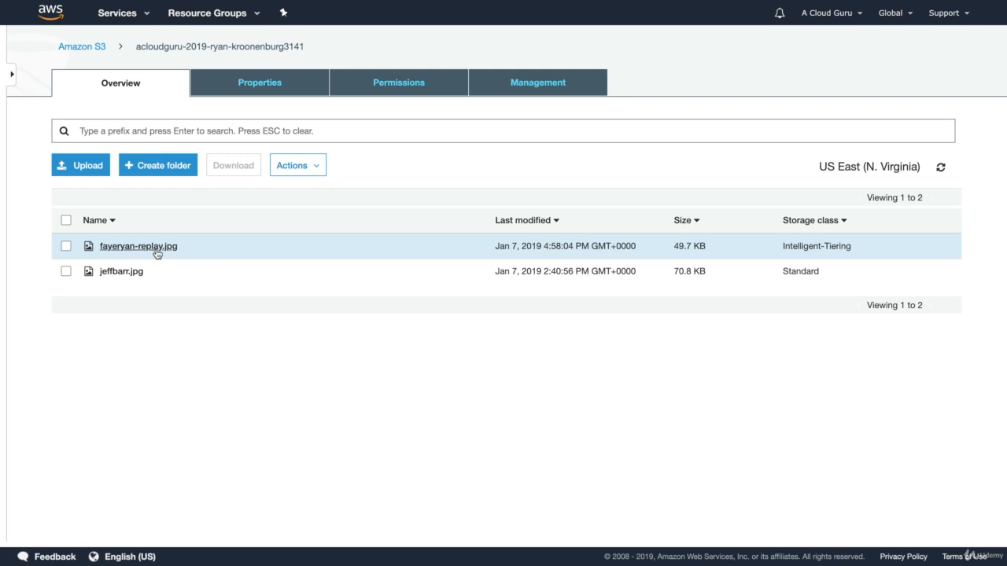
Load fayeryan-replay.jpg in a new browser tab through the distribution's domain, using d36u97vper03ik.cloudfront.net/fayeryan-replay.jpg.
click(288, 30)
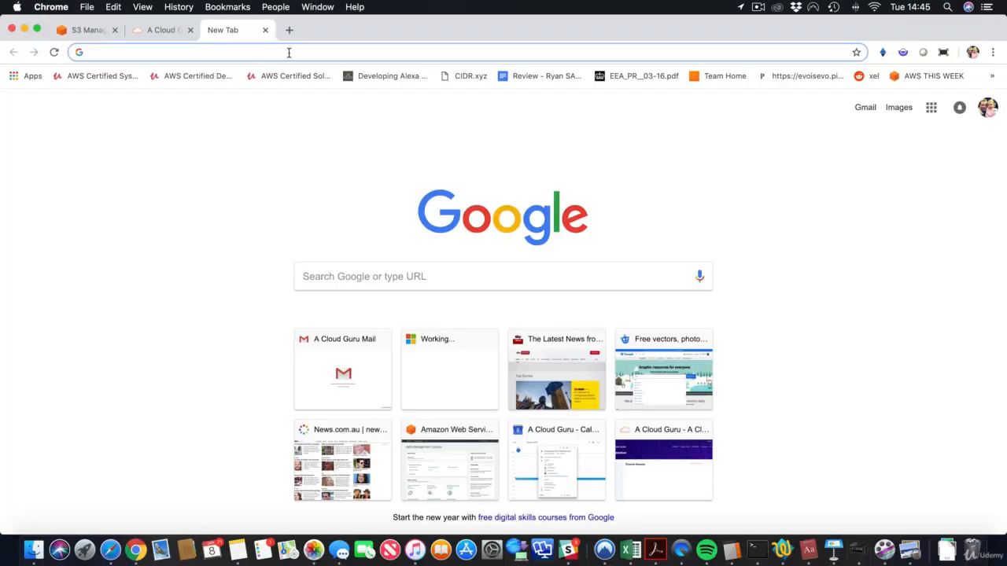
key(super+v)
text(/)
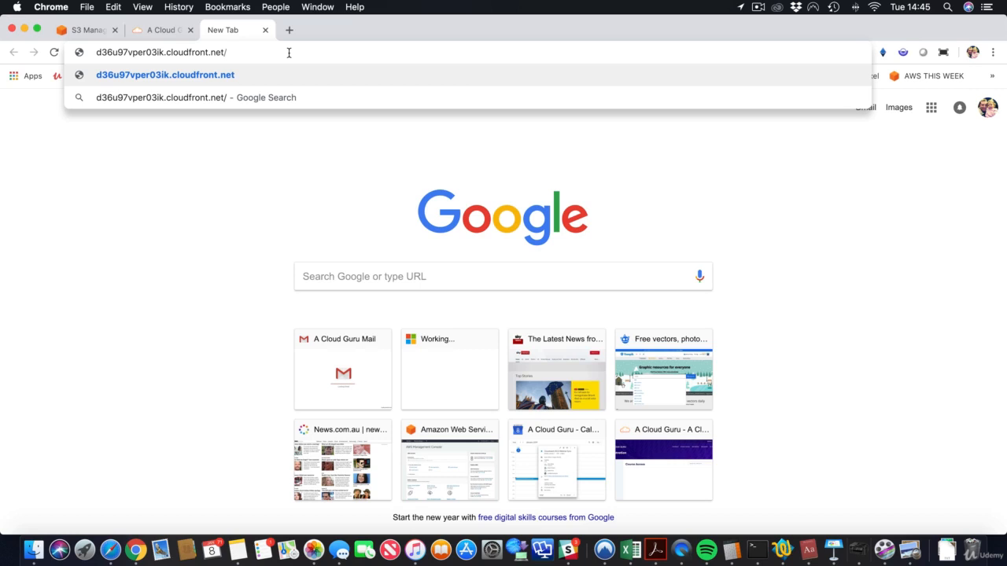
text(fayerya)
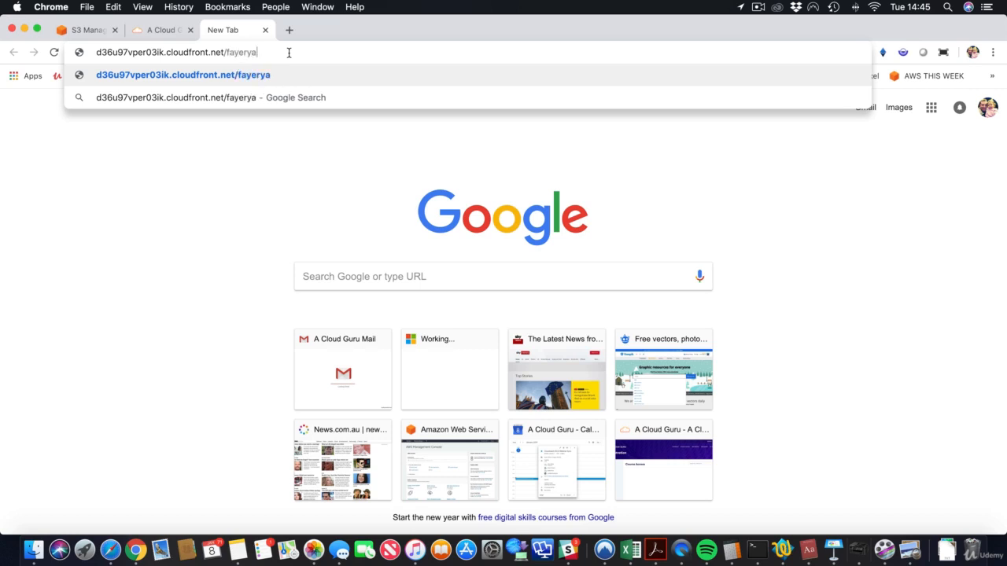
text(n-replay.jpg)
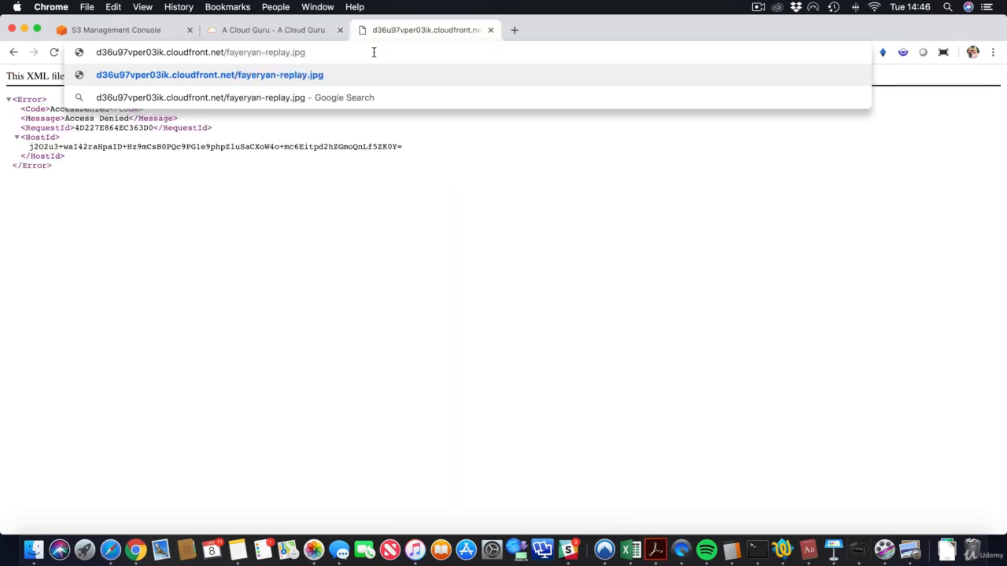
key(Return)
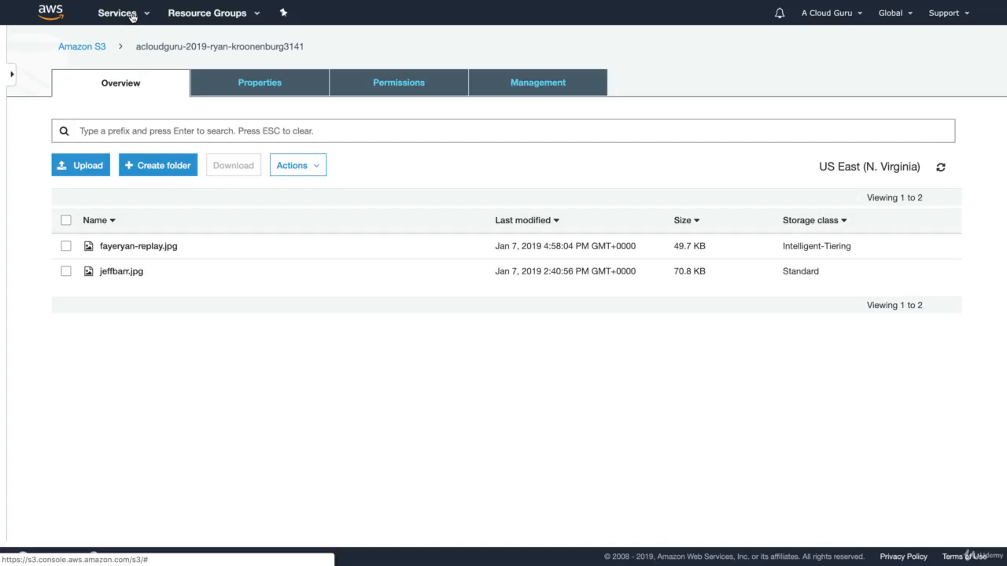
Return to the AWS console and open the CloudFront service's distribution list.
click(129, 14)
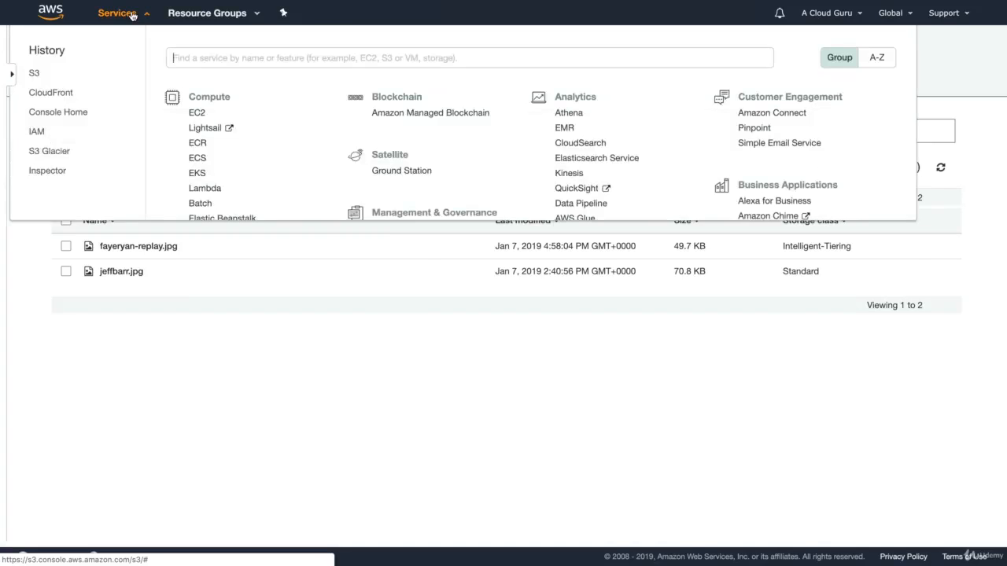
scroll(236, 291, down, 6)
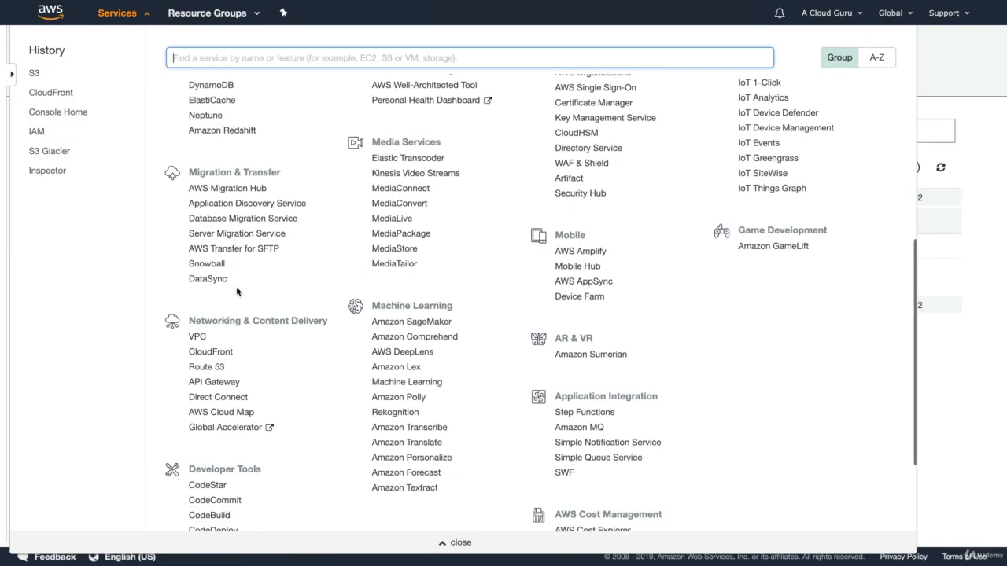
scroll(237, 291, up, 3)
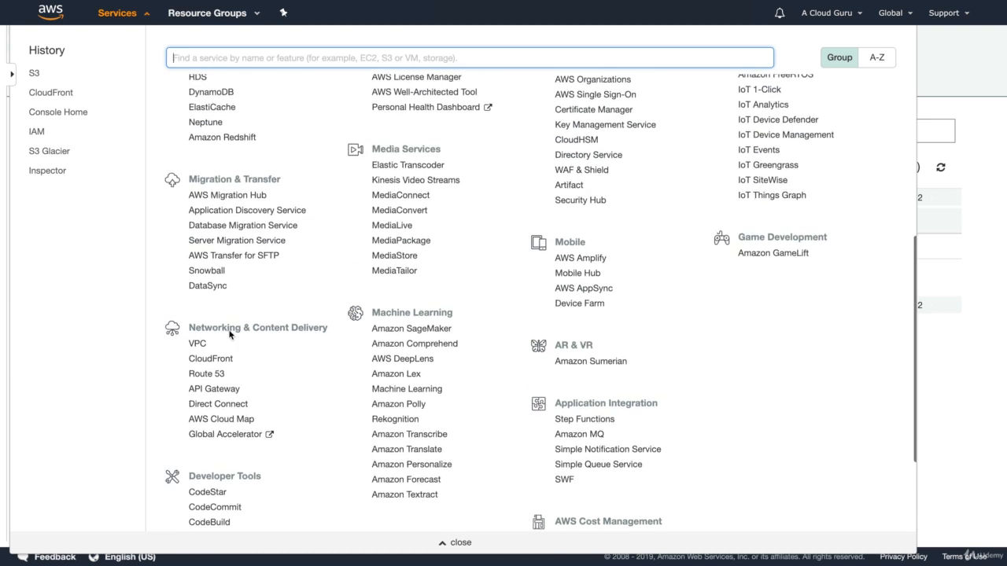
click(220, 360)
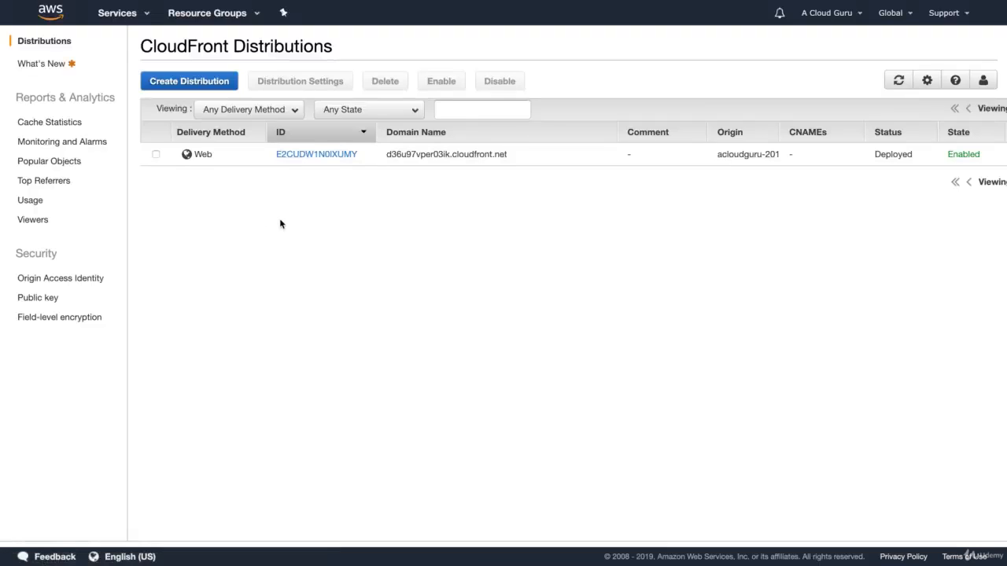
Open the settings of the web distribution and view its invalidations.
click(156, 155)
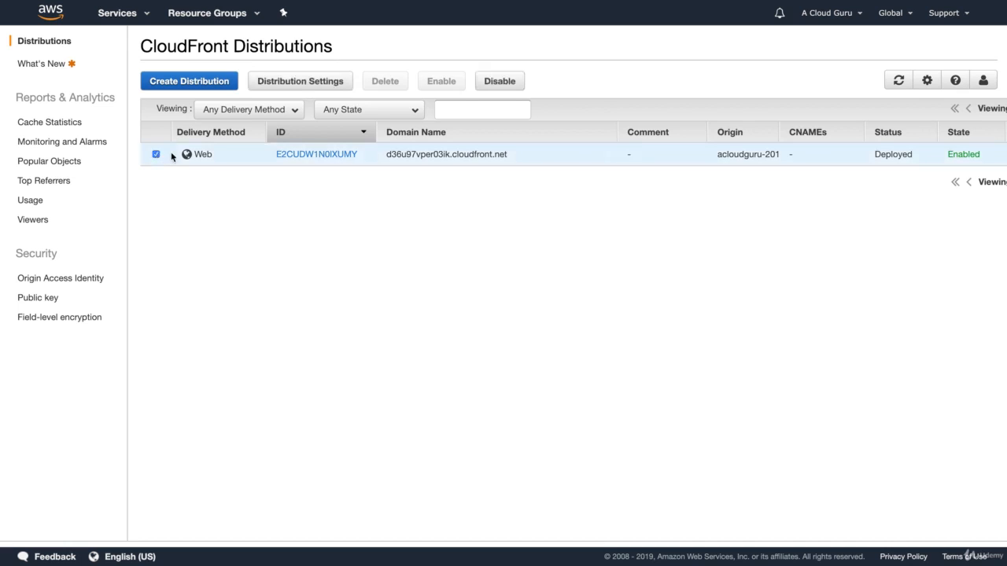
click(293, 83)
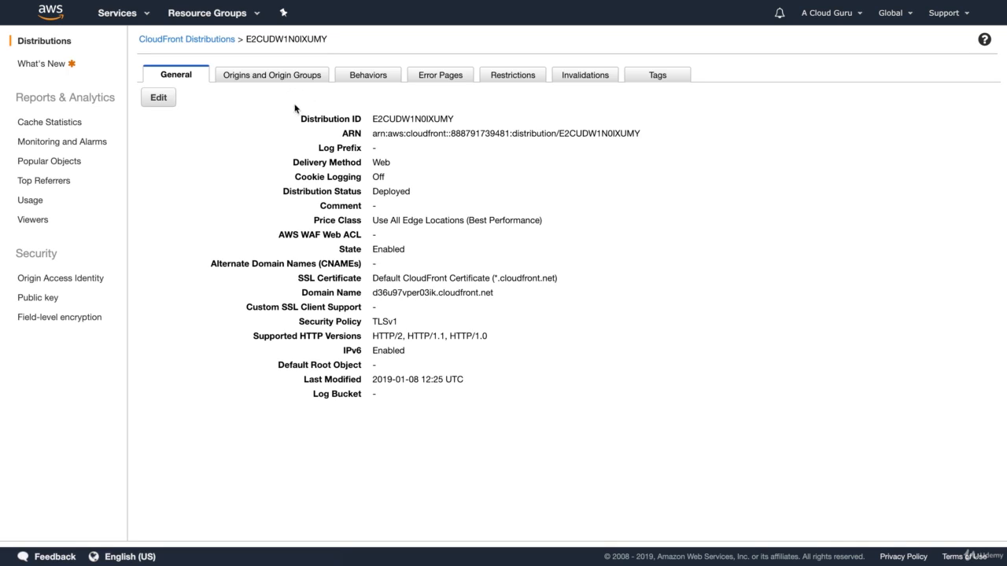
click(582, 78)
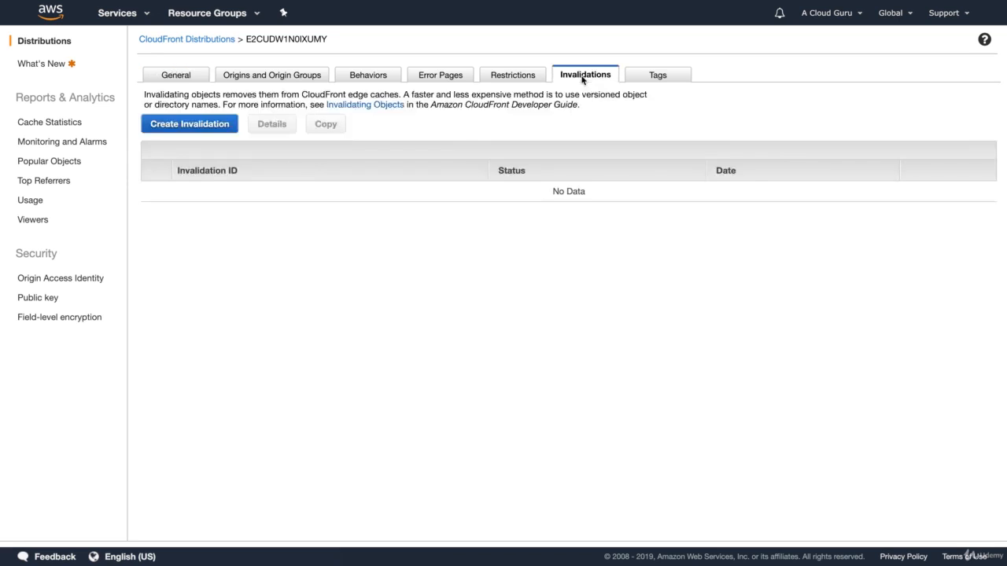
Draft an invalidation with the object path /* and cancel it without submitting.
click(188, 128)
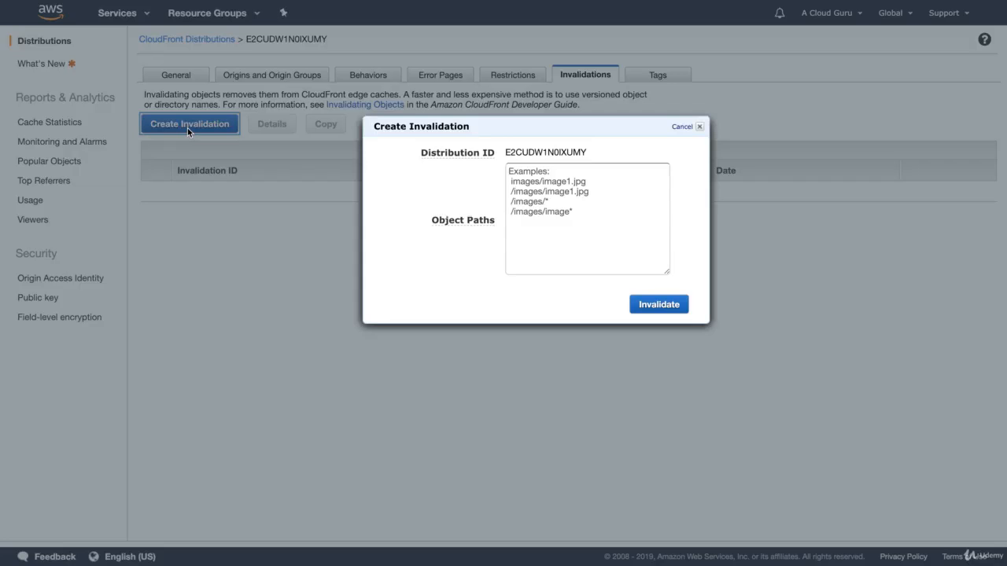
click(533, 170)
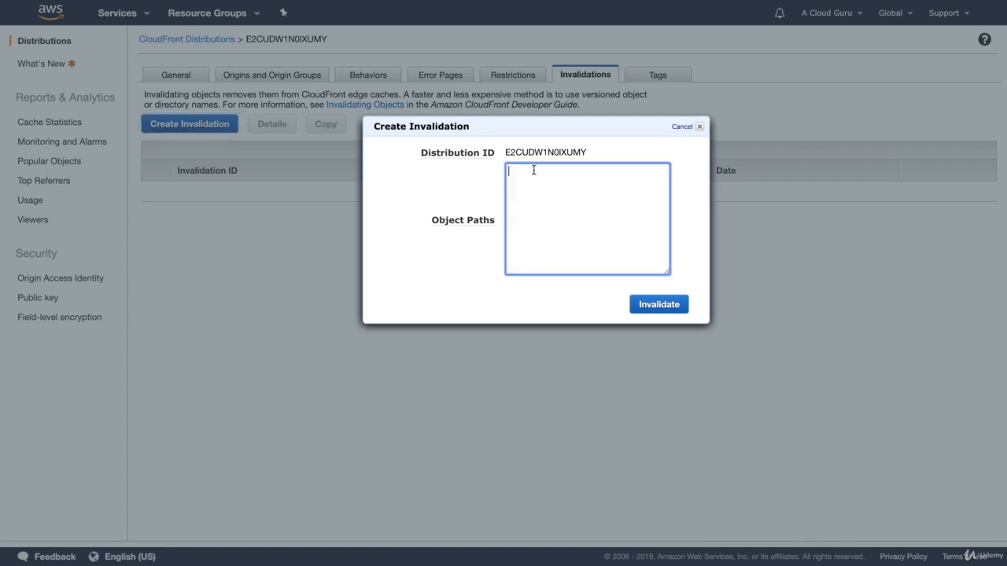
text(/*)
click(699, 130)
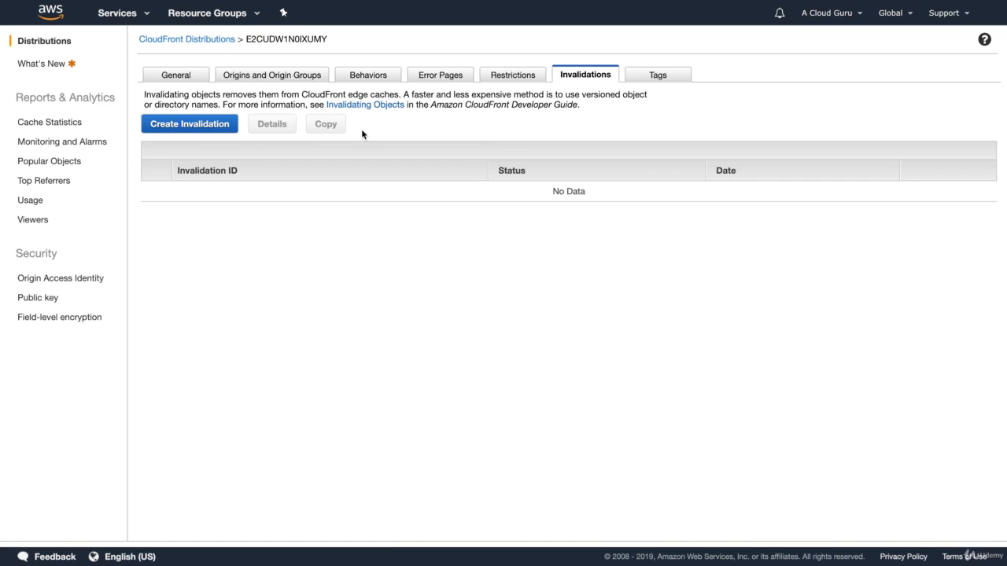
Return to the distribution list, disable the web distribution, and leave it unselected.
click(57, 44)
click(156, 155)
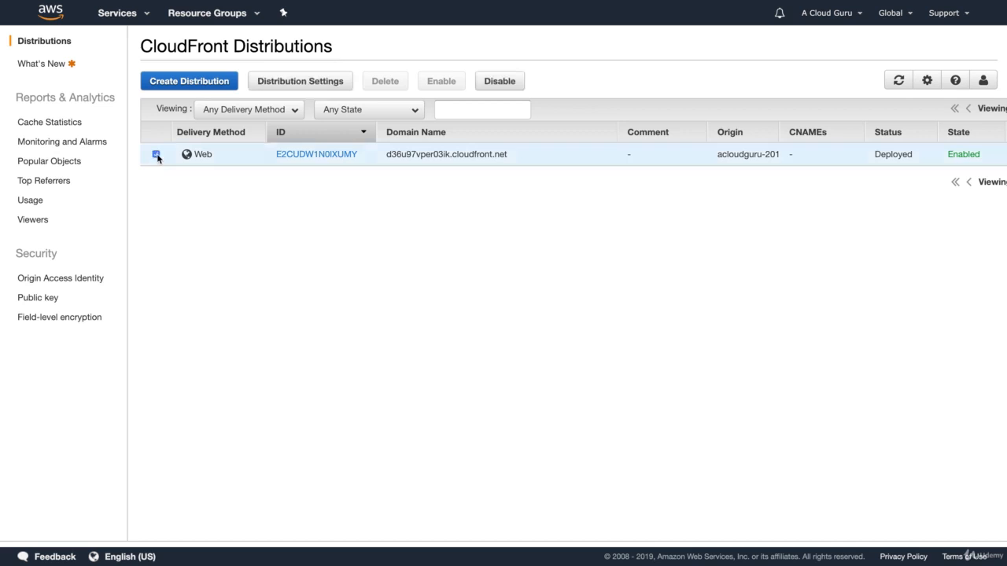
click(508, 87)
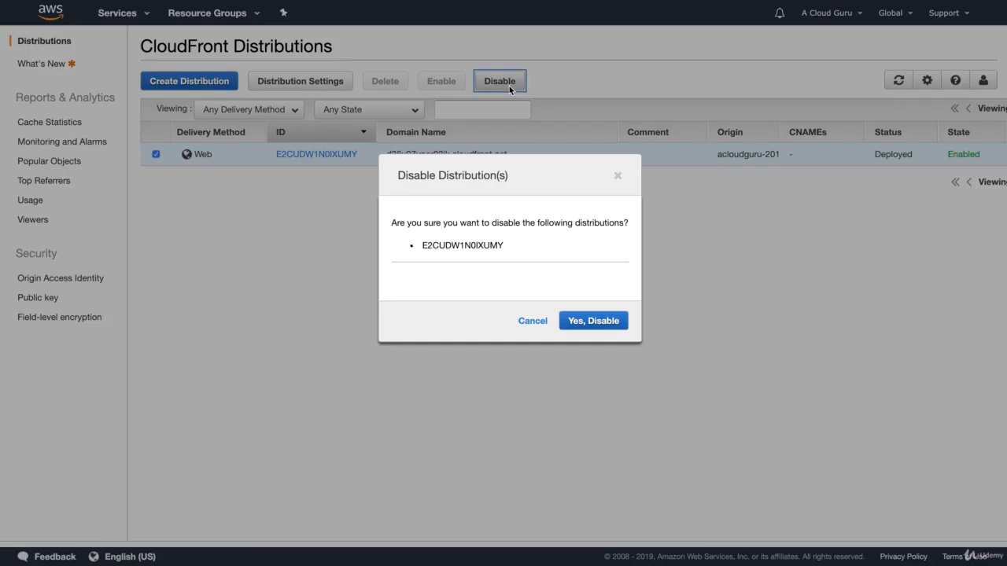
click(582, 322)
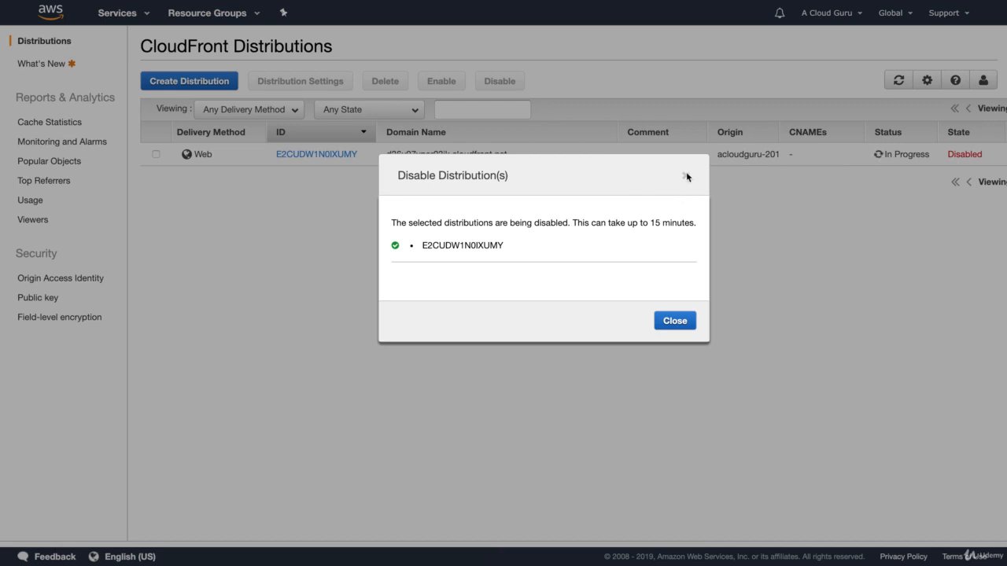
click(672, 323)
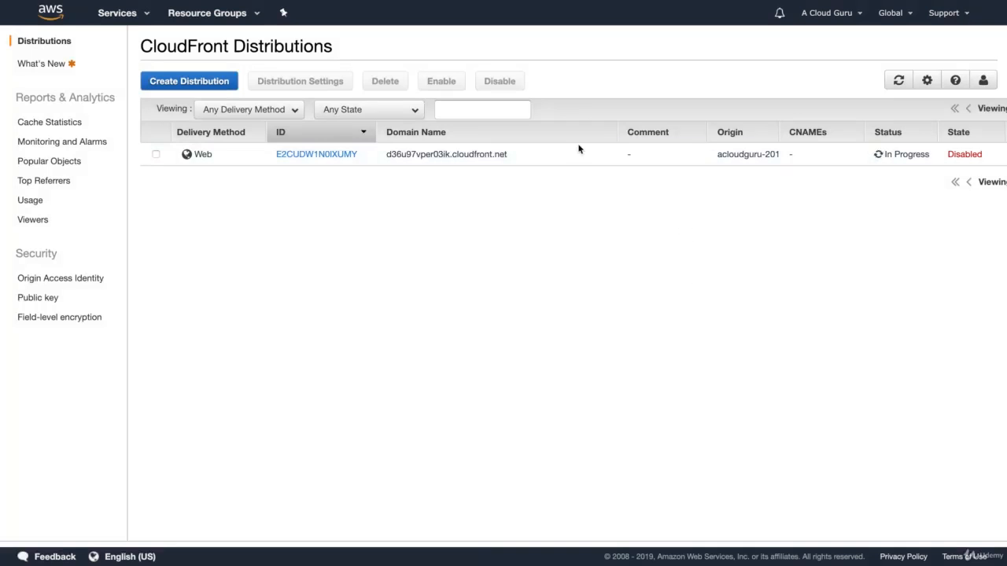
click(162, 156)
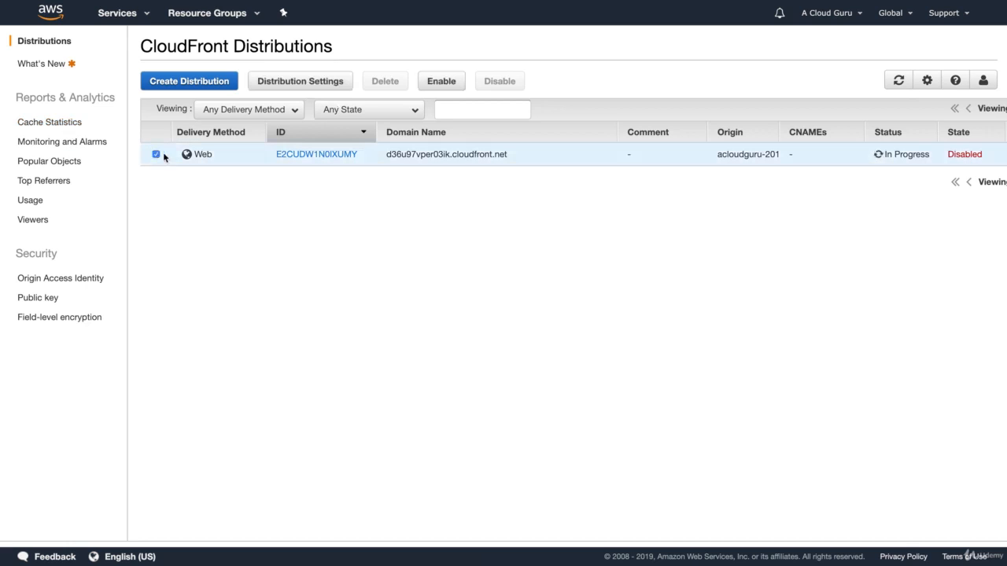
click(157, 155)
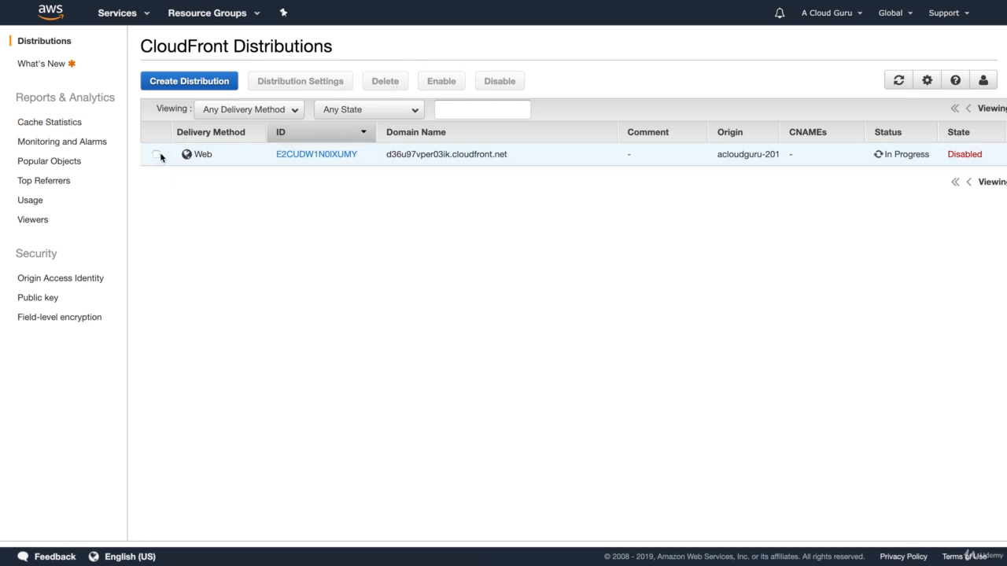